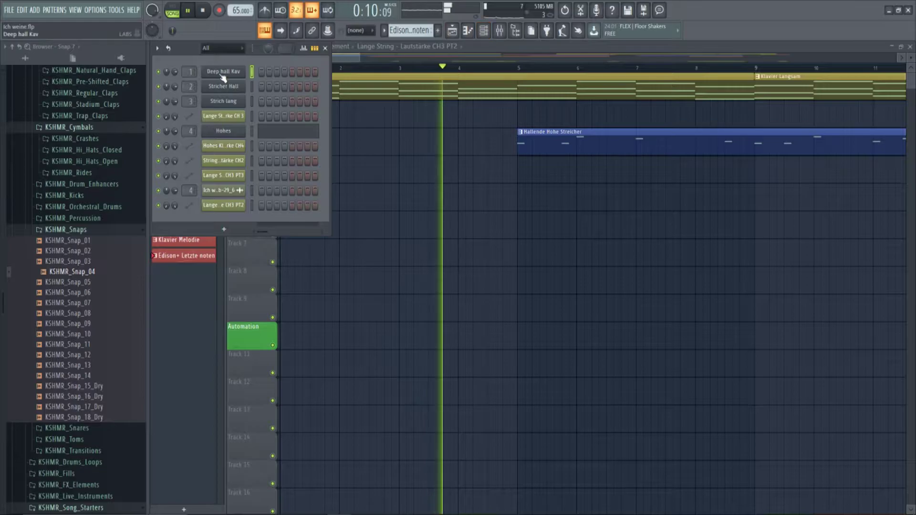
Examine the Klavier Langsam clip's piano notes around bars 5 to 8 in the piano roll.
click(744, 132)
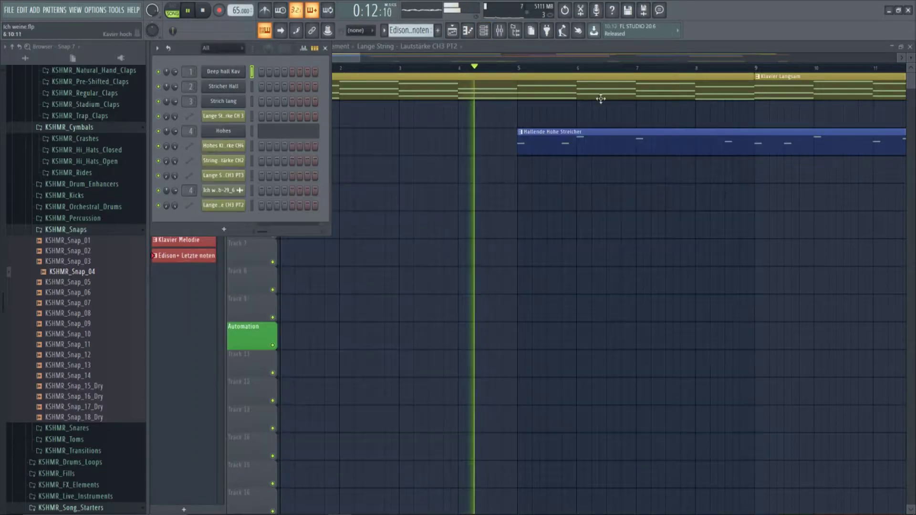
key(F6)
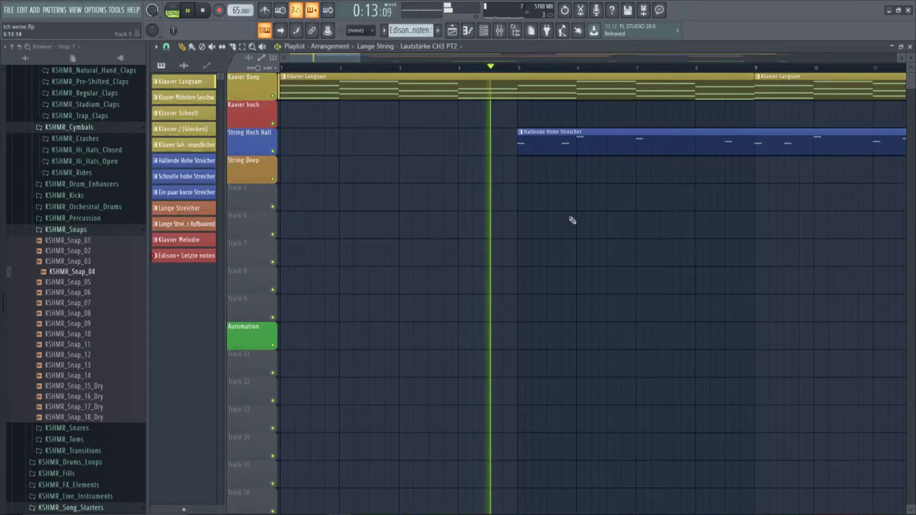
double_click(525, 99)
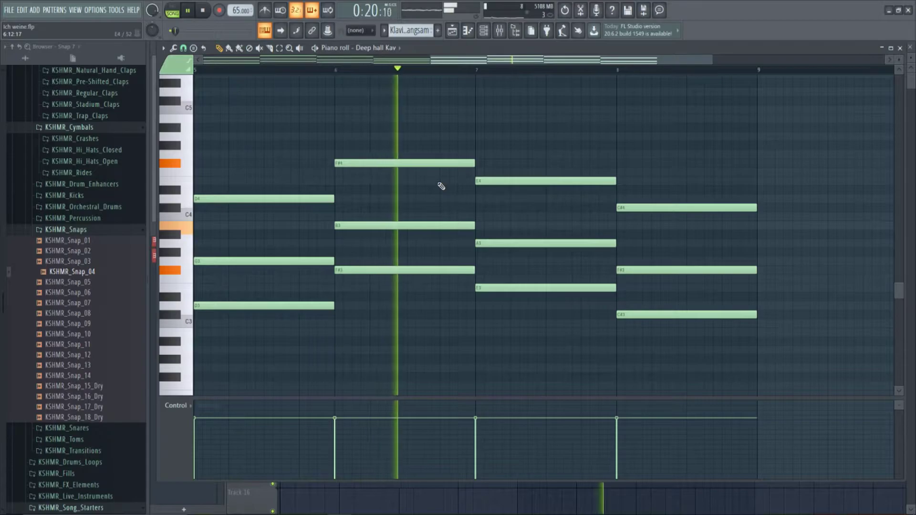
key(F7)
Examine the opening notes of the Hallende Hohe Streicher clip on the String Hoch Hall track in the piano roll.
key(F6)
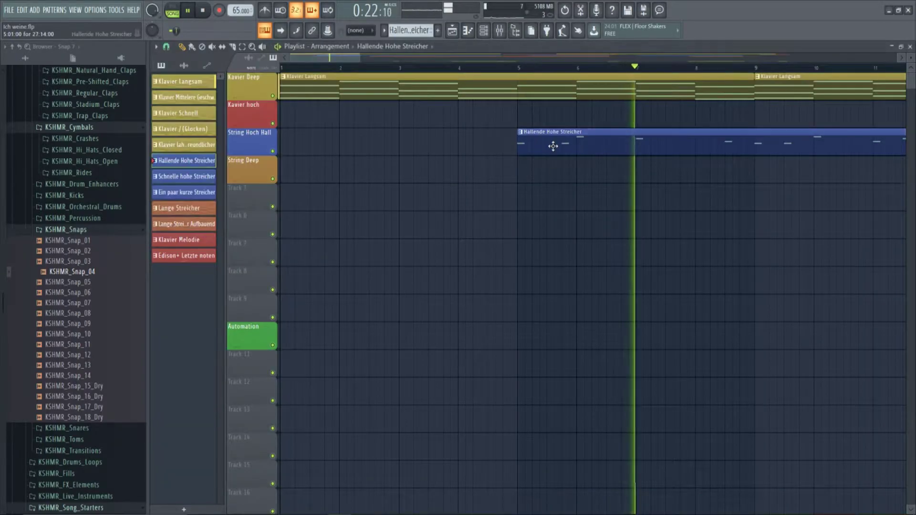
double_click(553, 145)
scroll(457, 209, up, 10)
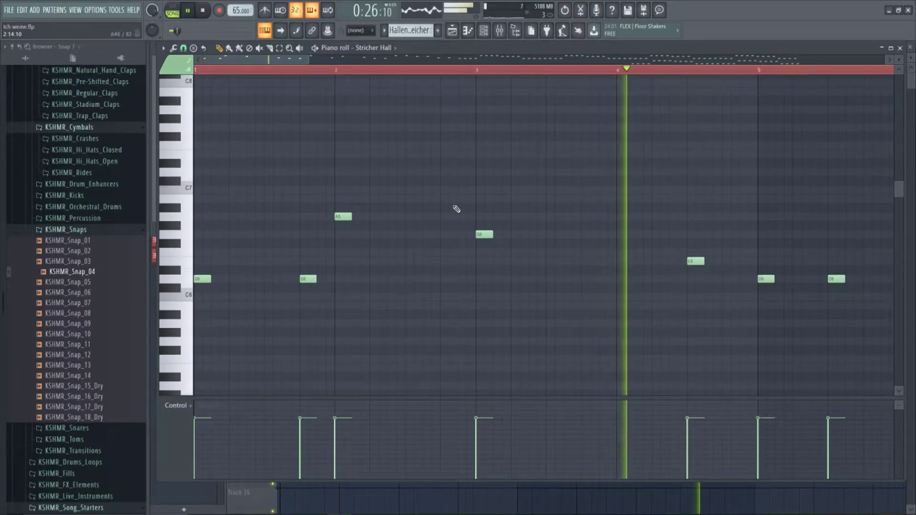
drag(281, 53, 354, 61)
key(Escape)
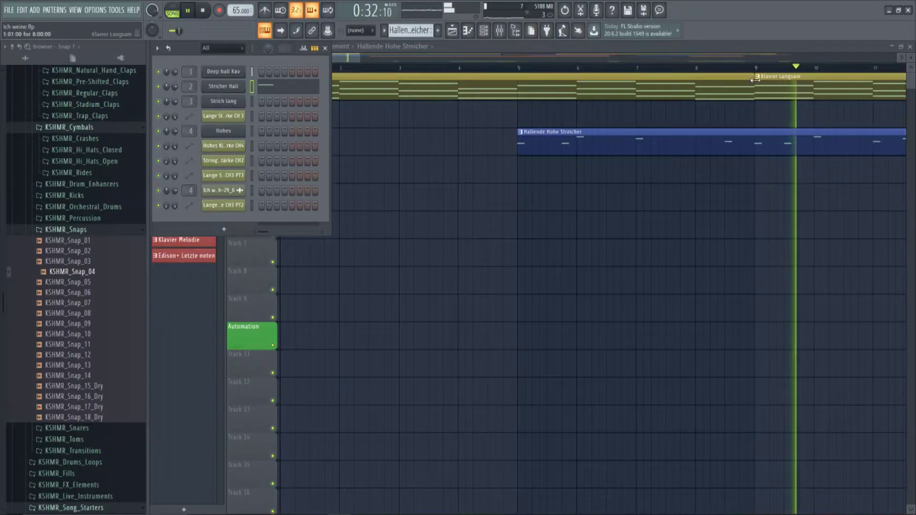
Review the Klavier Langsam chords around pattern bars 2 to 5 in the piano roll.
key(F6)
double_click(410, 93)
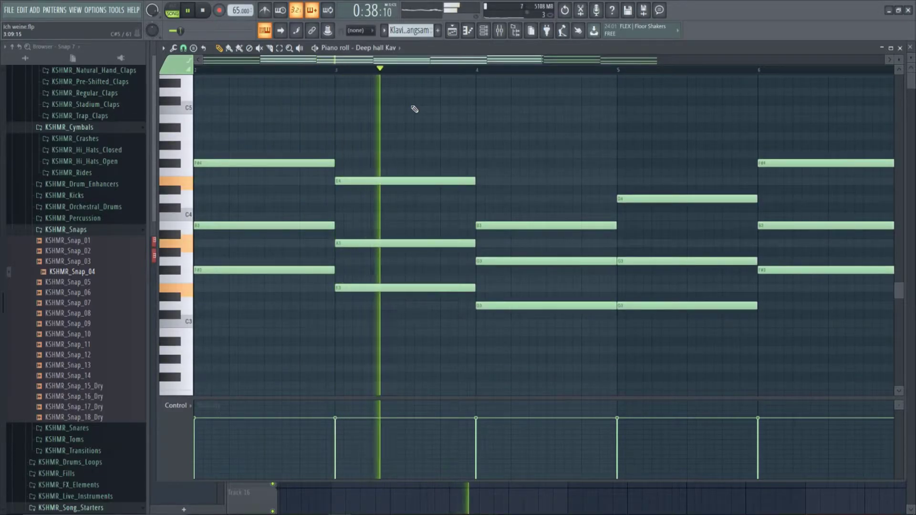
key(F7)
key(F6)
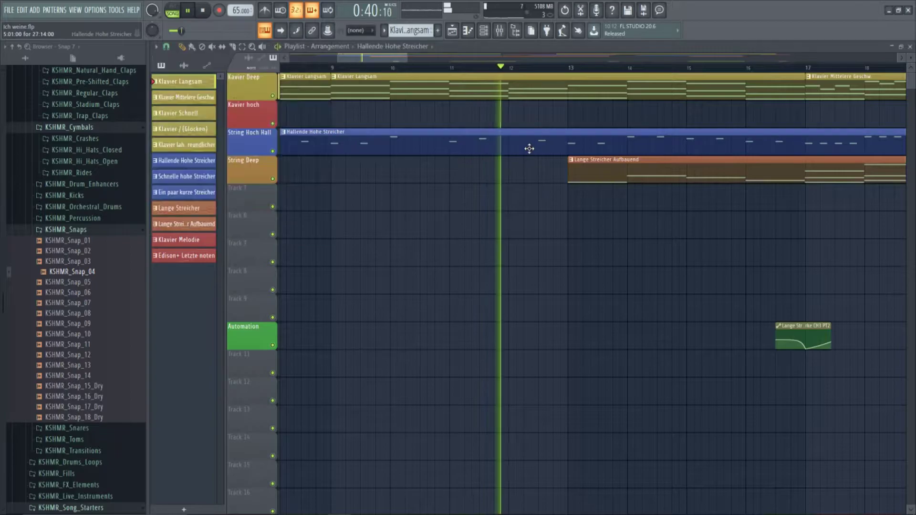
Inspect the Hallende Hohe Streicher notes around pattern bars 8 to 12 in the piano roll.
double_click(529, 148)
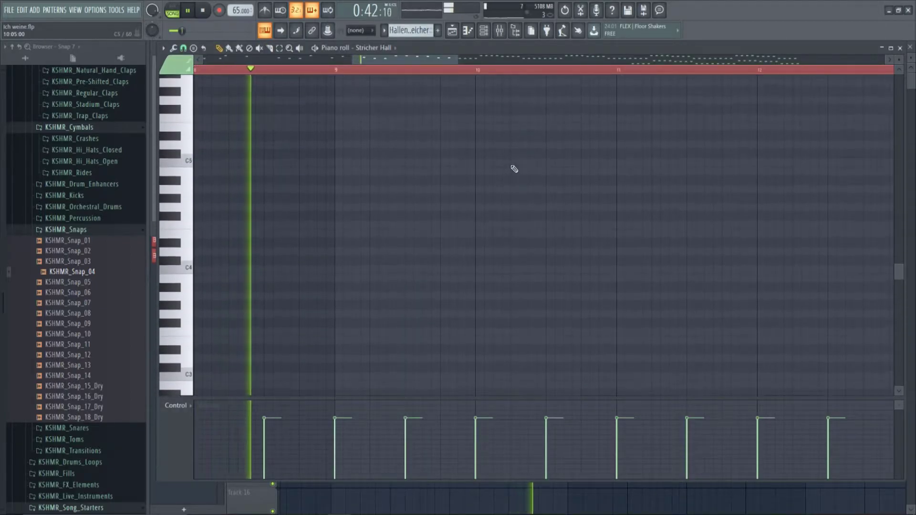
scroll(515, 169, up, 5)
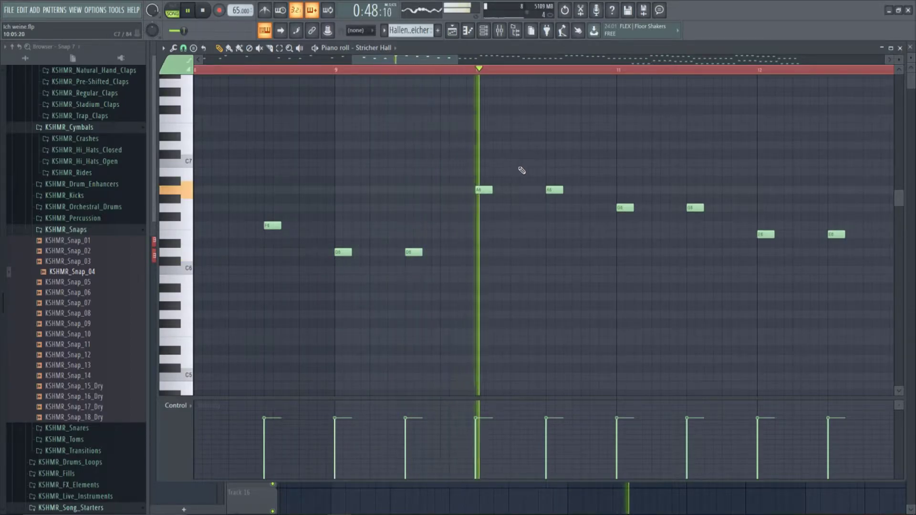
key(Escape)
View the opening notes of the Lange Streicher Aufbauend clip and briefly reopen the Hallende Hohe Streicher clip.
double_click(614, 167)
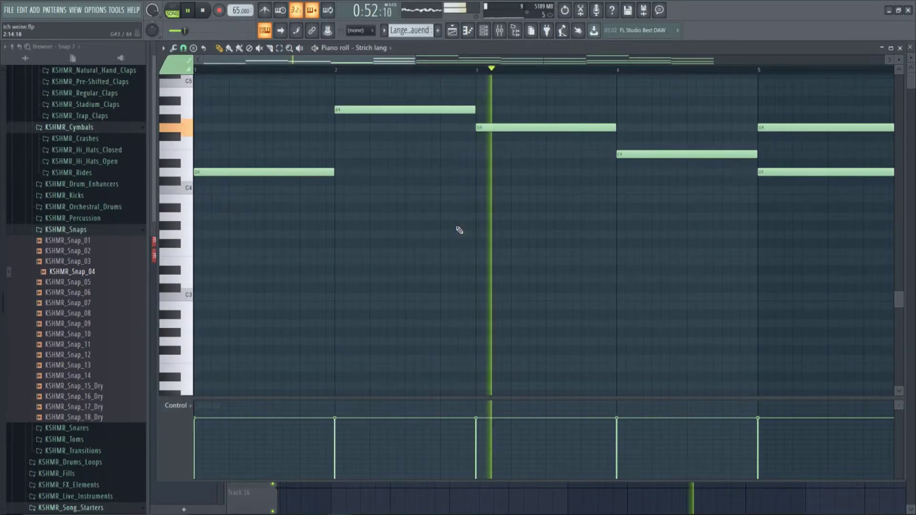
key(F7)
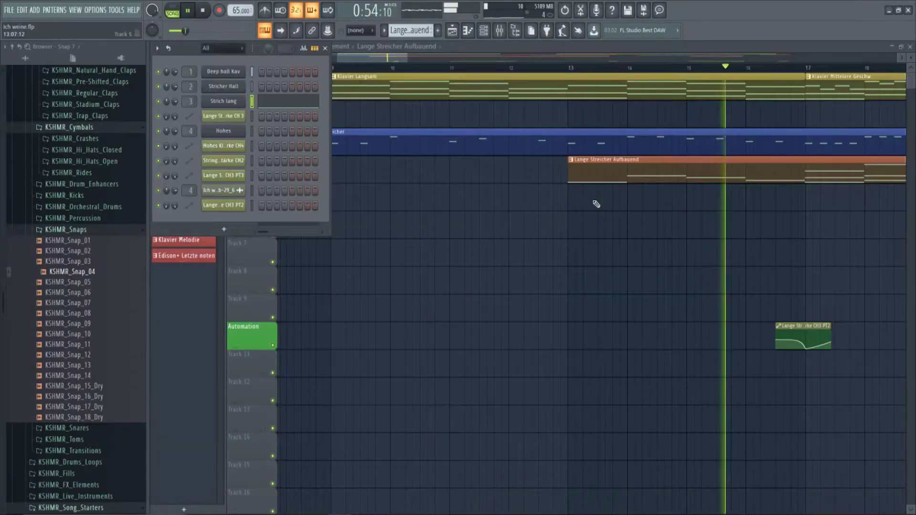
double_click(494, 139)
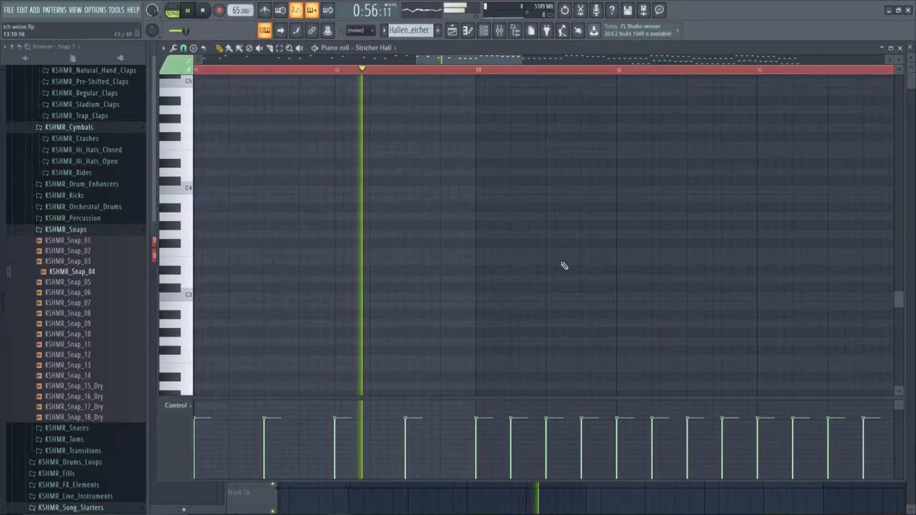
key(F7)
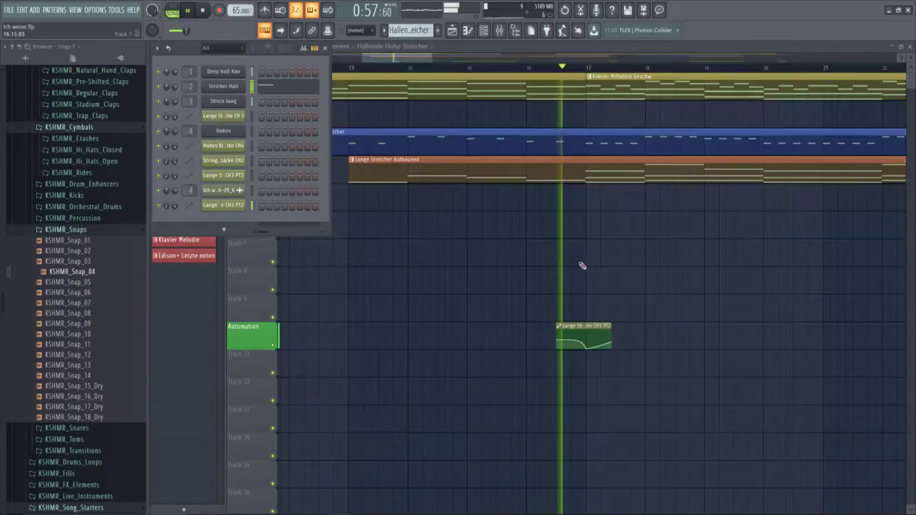
Examine the Lange Streicher Aufbauend chords from pattern bar 5 and the Hallende Hohe Streicher notes from pattern bar 15.
double_click(615, 176)
scroll(565, 223, down, 4)
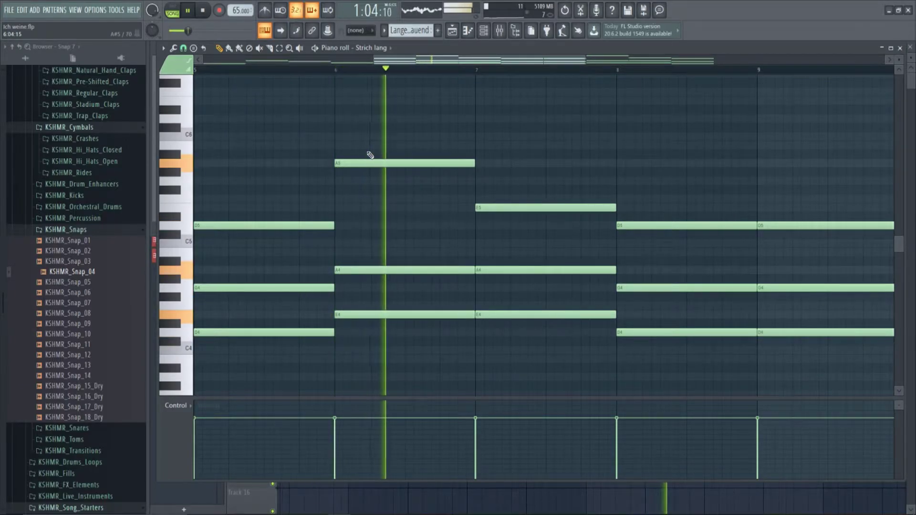
key(Escape)
double_click(723, 141)
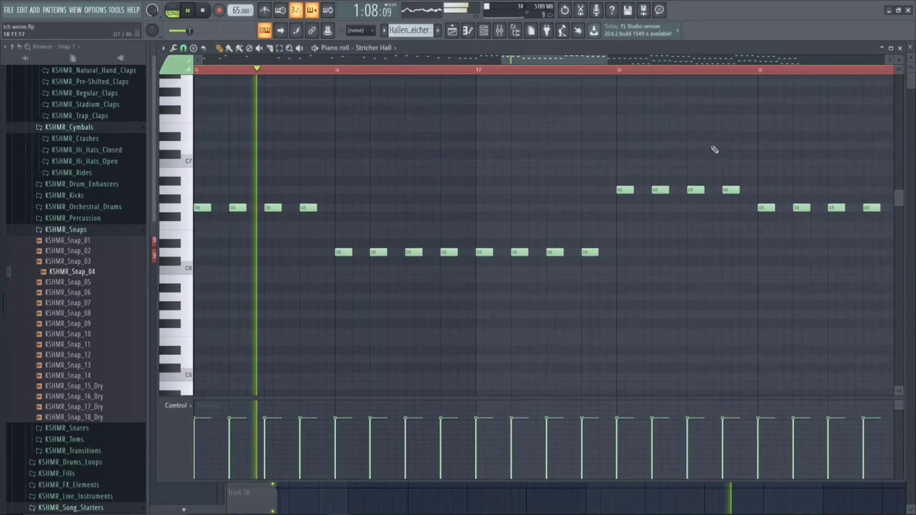
key(F7)
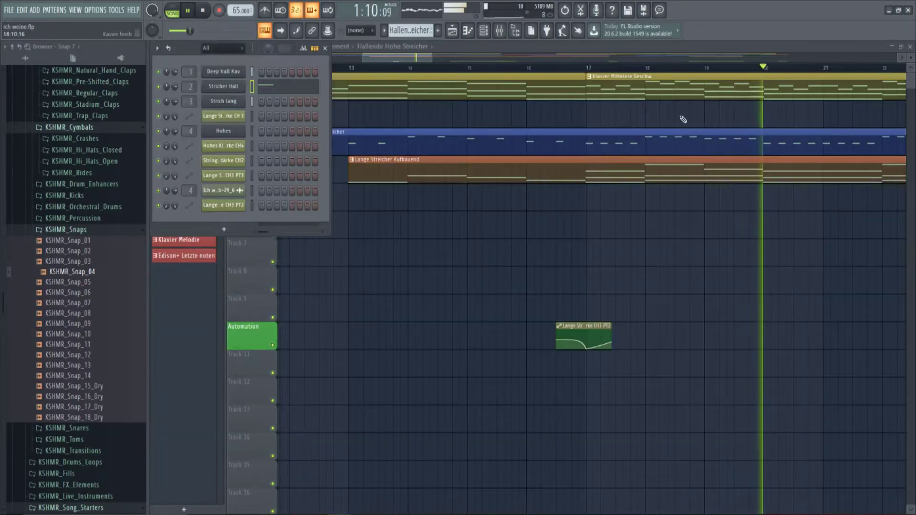
Examine the notes of the Klavier Mittelere Geschw. clip up to the pattern's end in the piano roll.
double_click(728, 86)
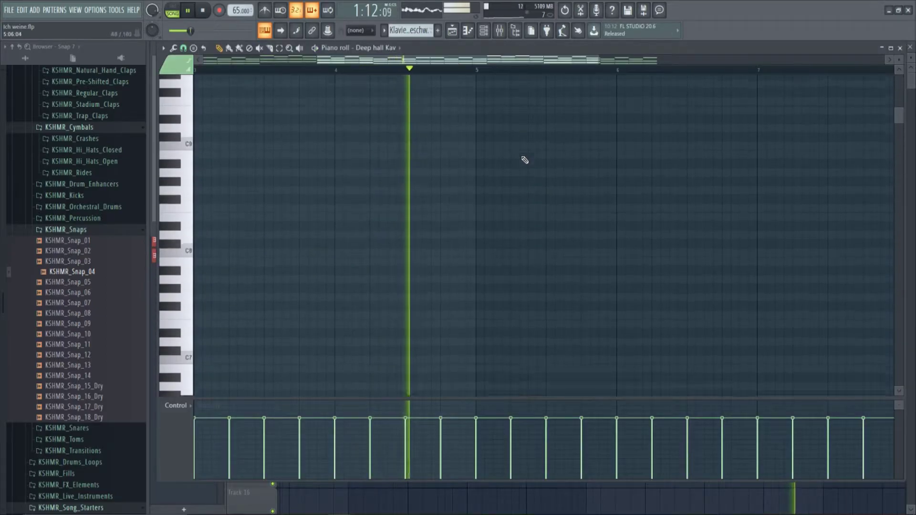
drag(399, 283, 179, 286)
drag(579, 272, 300, 315)
drag(422, 319, 487, 311)
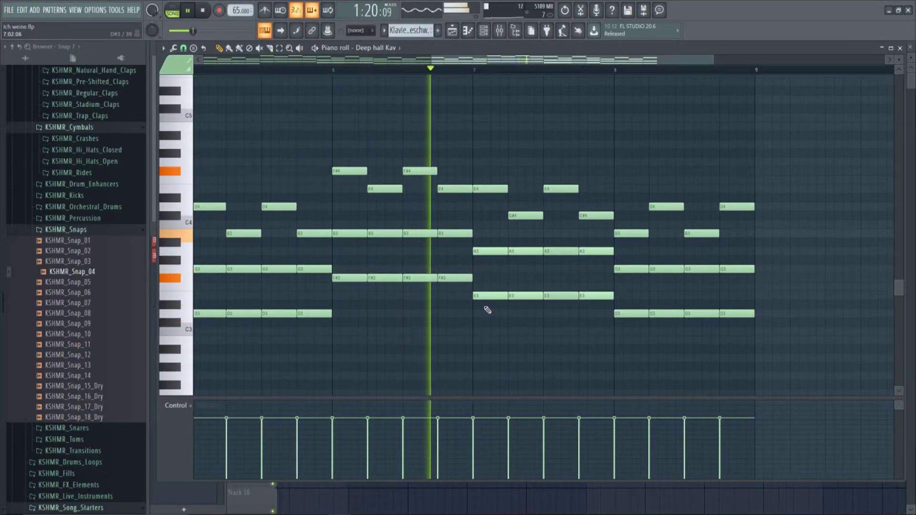
key(F7)
key(F6)
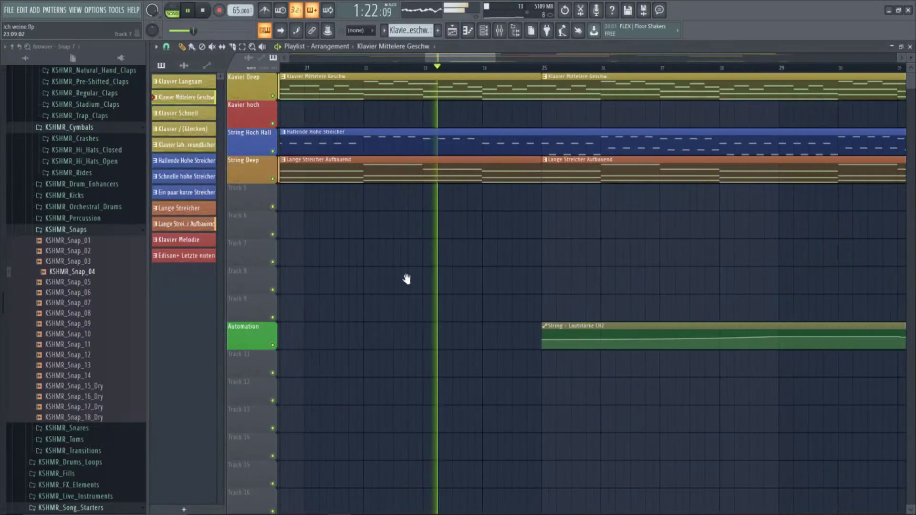
Review the closing chords of the Lange Streicher Aufbauend clip, around pattern bars 9 to 12.
double_click(422, 177)
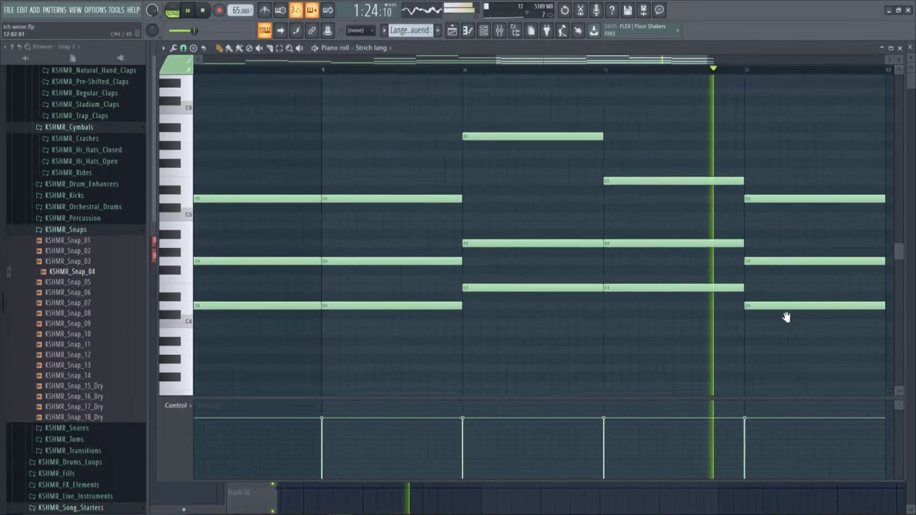
key(F7)
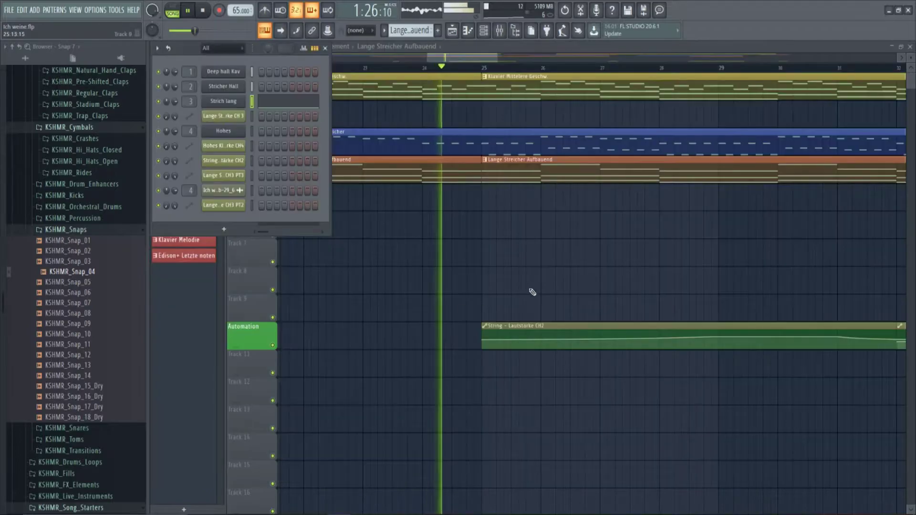
key(F6)
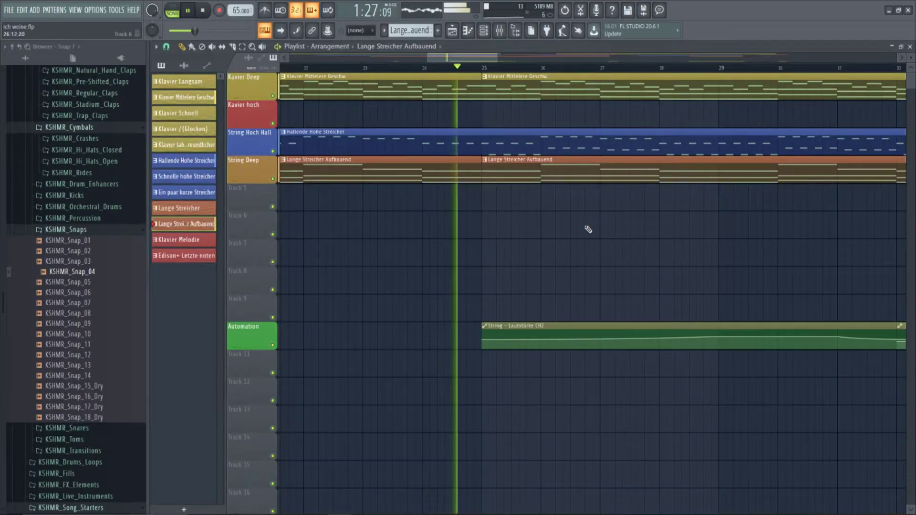
Inspect the high and low notes of the Hallende Hohe Streicher clip around pattern bars 21 to 25.
double_click(486, 145)
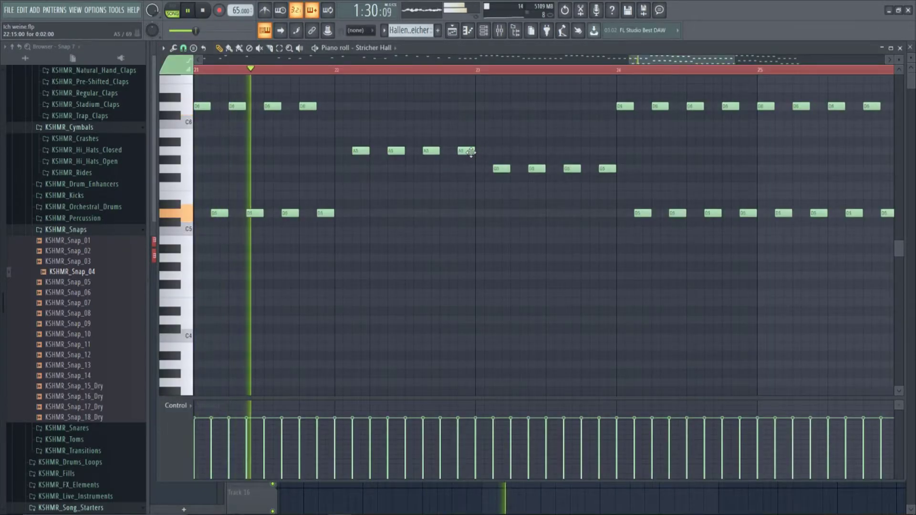
scroll(471, 162, up, 2)
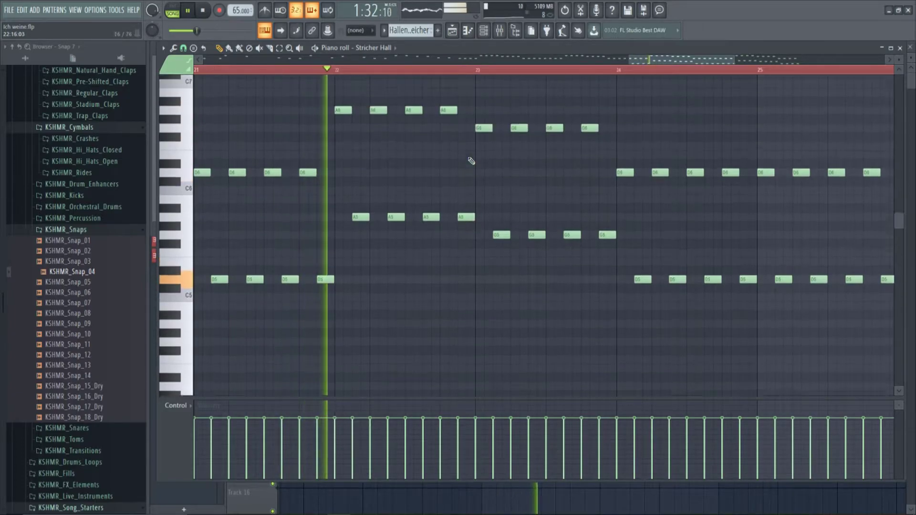
scroll(471, 162, up, 1)
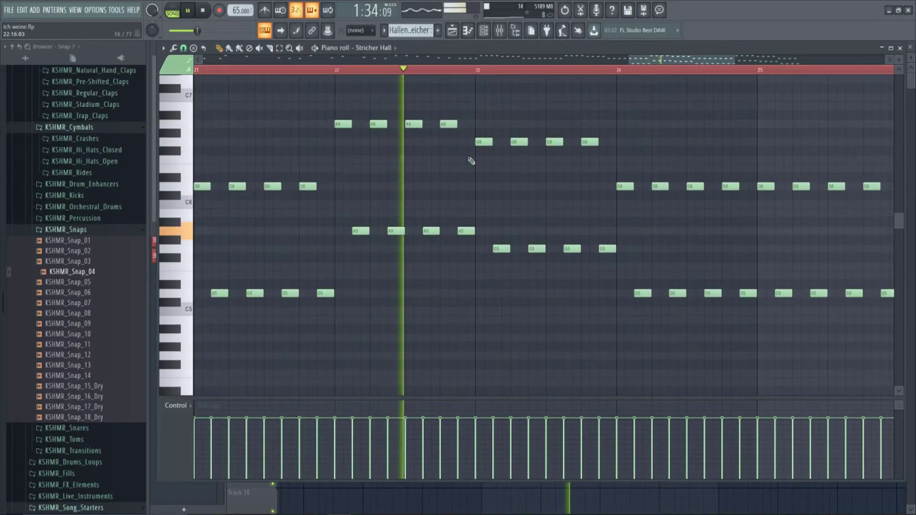
key(F7)
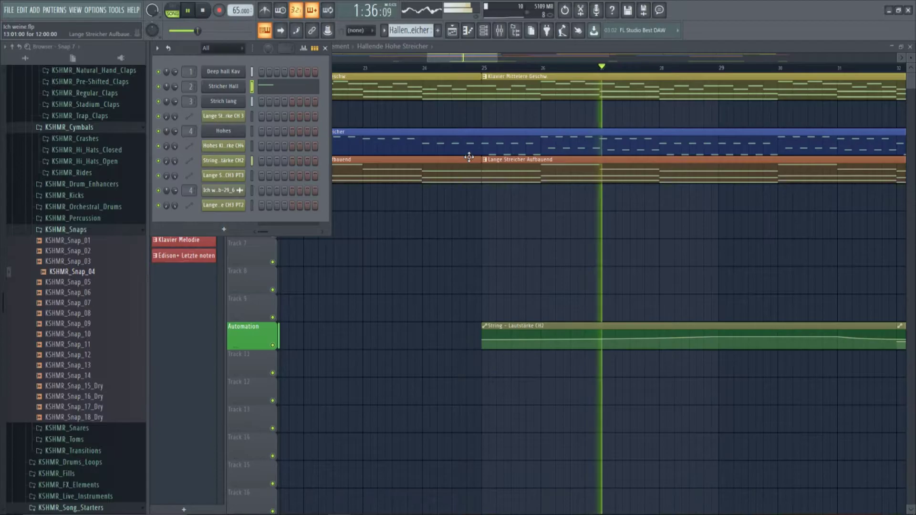
Review the Klavier Mittelere Geschw. notes around pattern bars 3 to 7 and return to the playlist.
key(F6)
double_click(606, 90)
scroll(571, 119, down, 5)
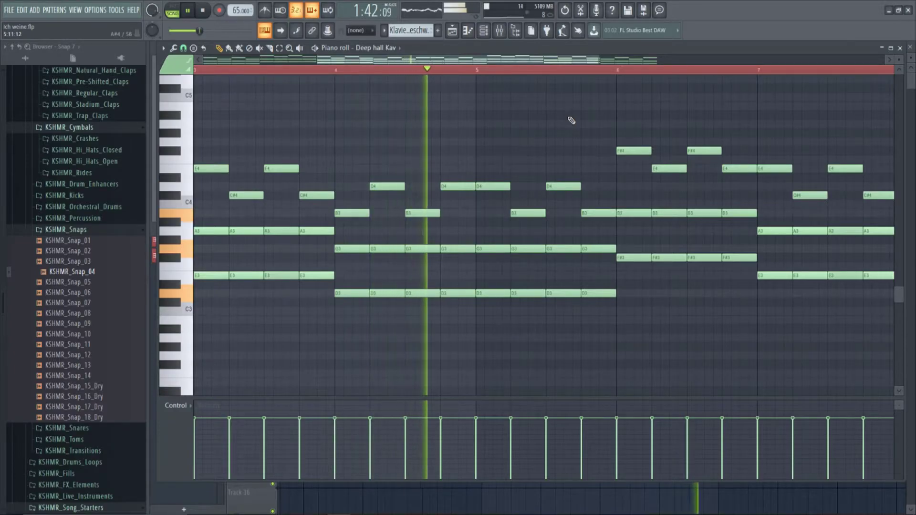
key(F5)
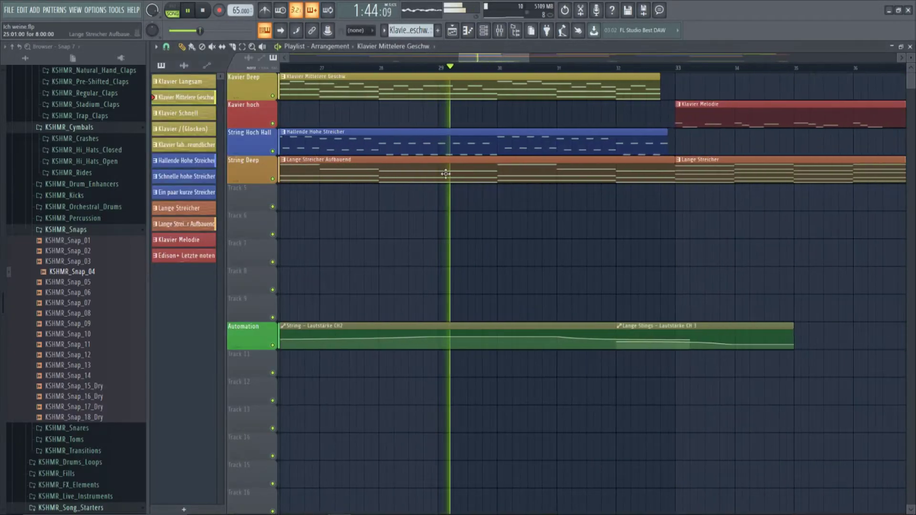
Look at the upcoming playlist section around bar 33 and check the Stricher Hall channel's instrument preset.
drag(449, 229, 384, 231)
scroll(453, 219, right, 1)
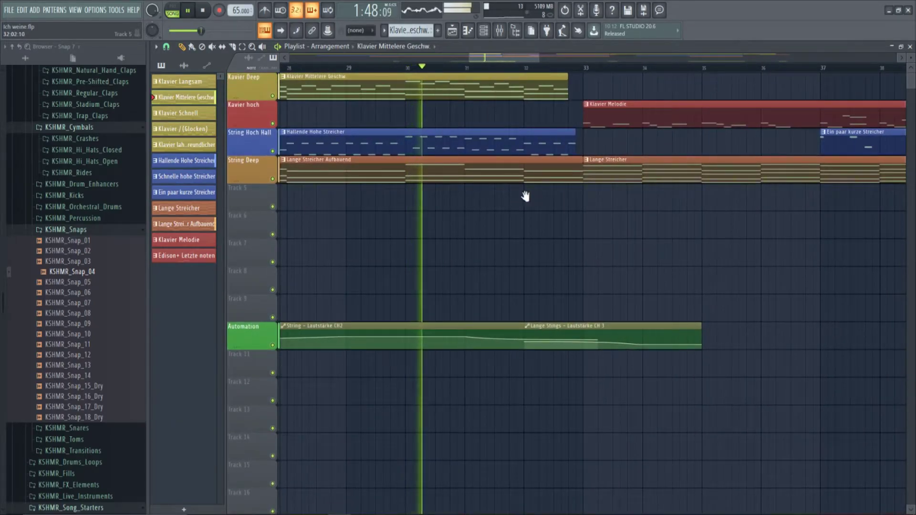
scroll(477, 229, right, 5)
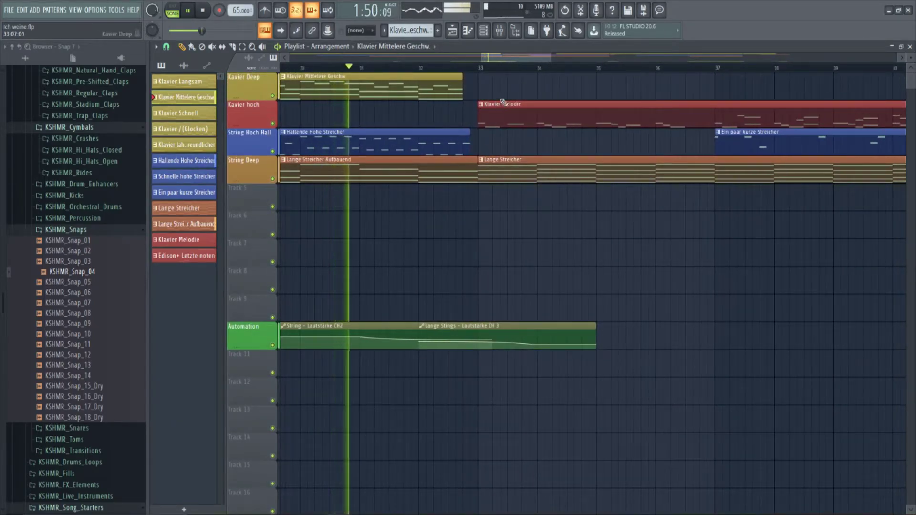
click(483, 30)
click(226, 87)
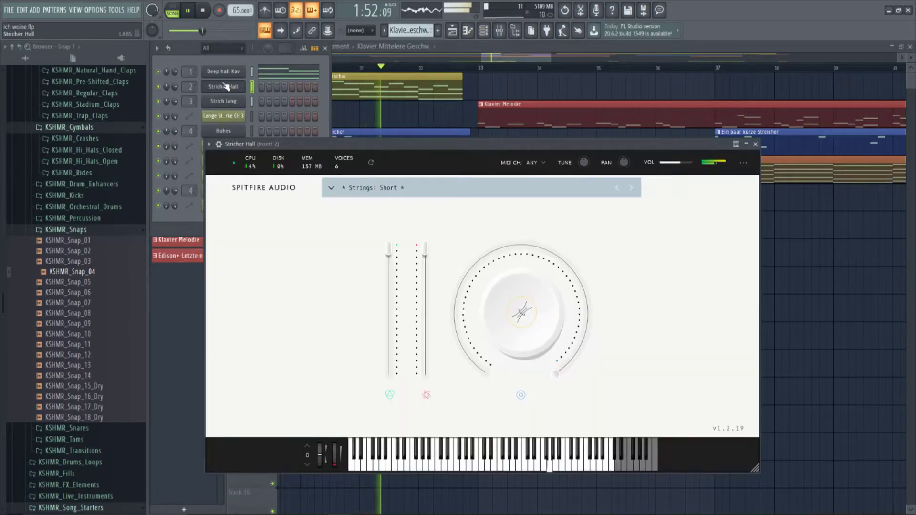
click(755, 144)
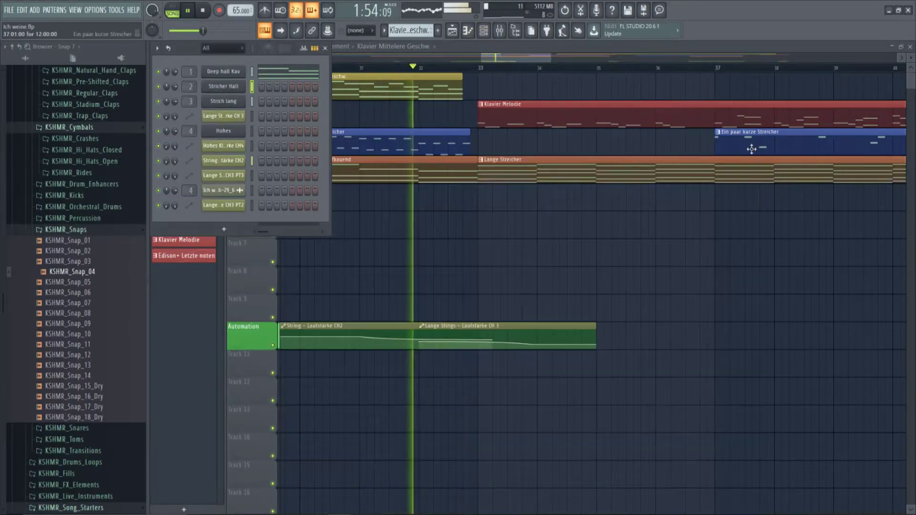
key(F6)
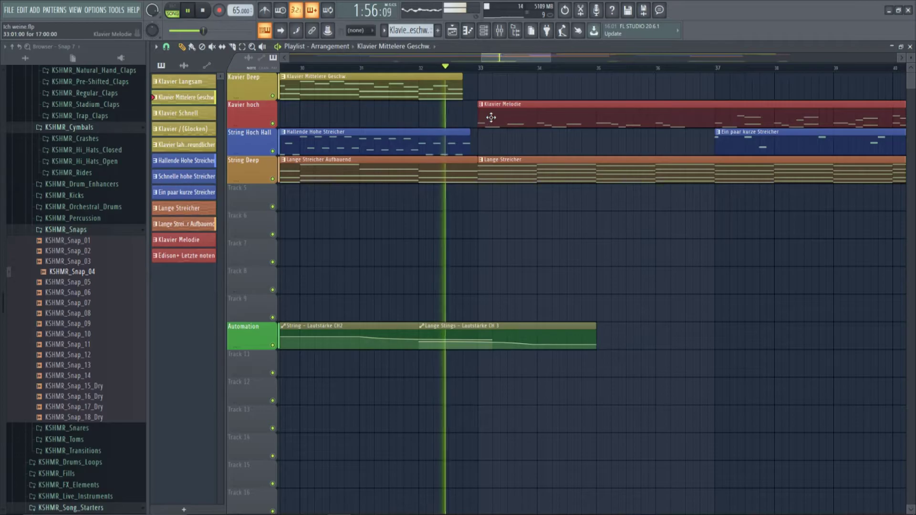
Review the Lange Streicher chords in pattern bars 1 to 5 and the Klavier Melodie notes in bars 1 to 9.
double_click(494, 172)
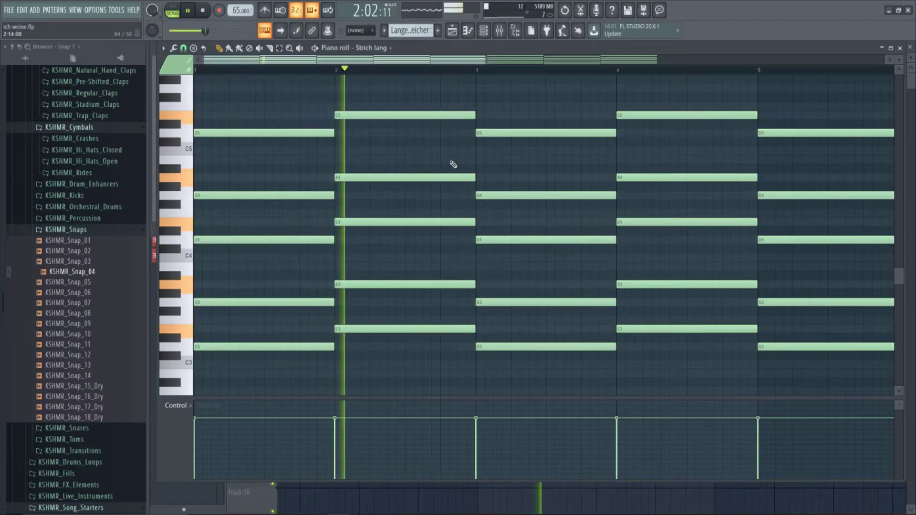
key(F7)
double_click(491, 122)
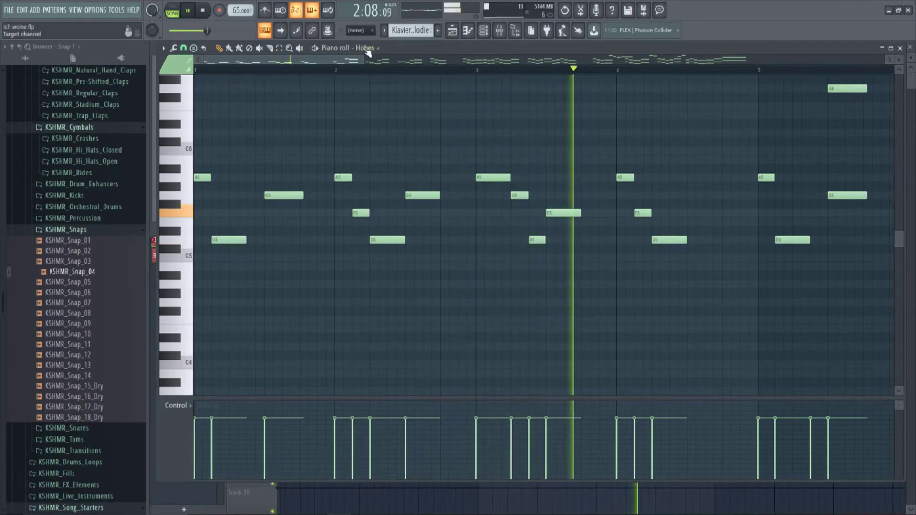
drag(352, 60, 471, 47)
scroll(403, 256, up, 4)
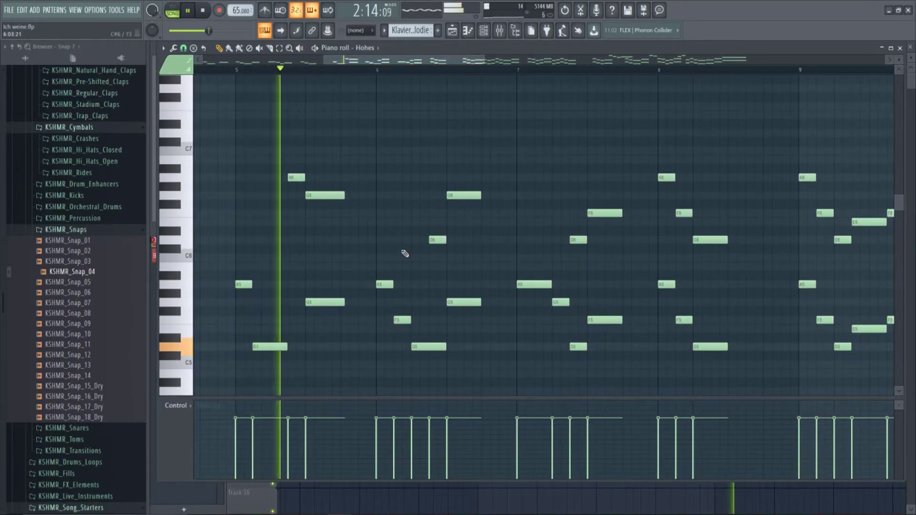
key(F5)
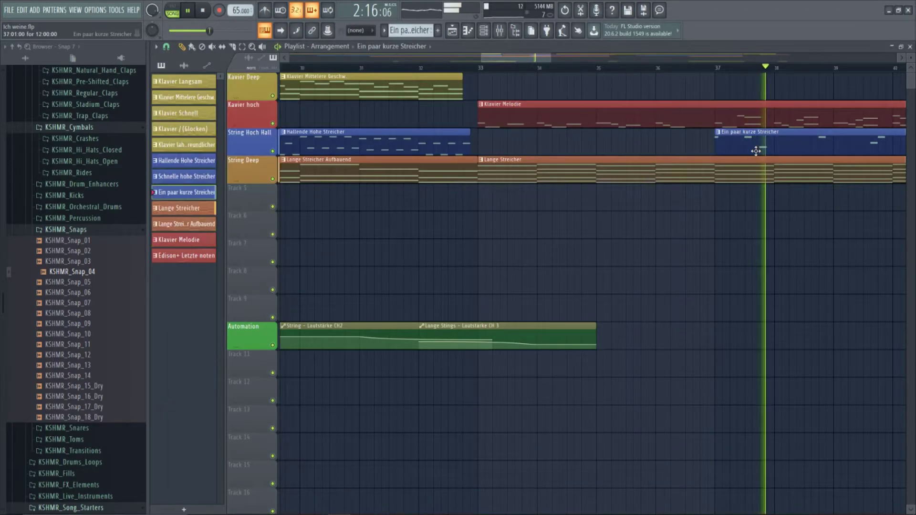
Review the opening notes of Ein paar kurze Streicher and the Klavier Melodie notes around pattern bars 7 to 13.
double_click(754, 153)
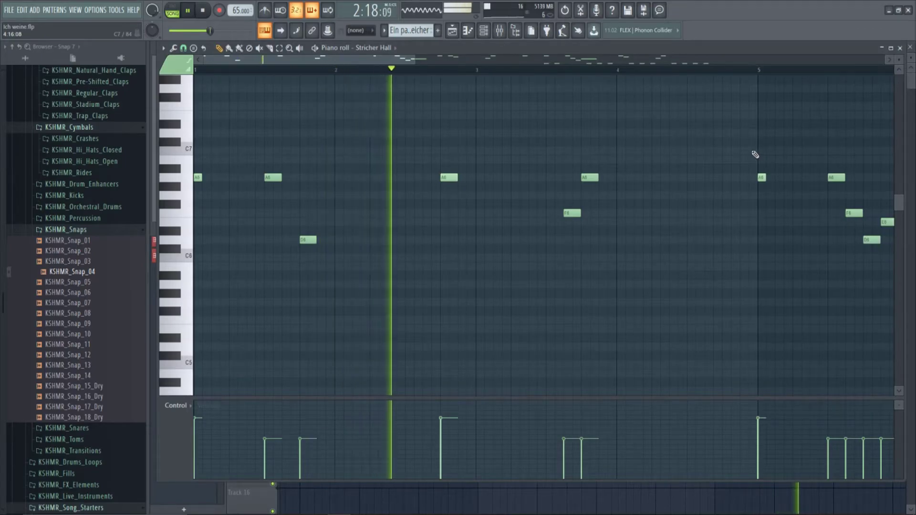
key(F5)
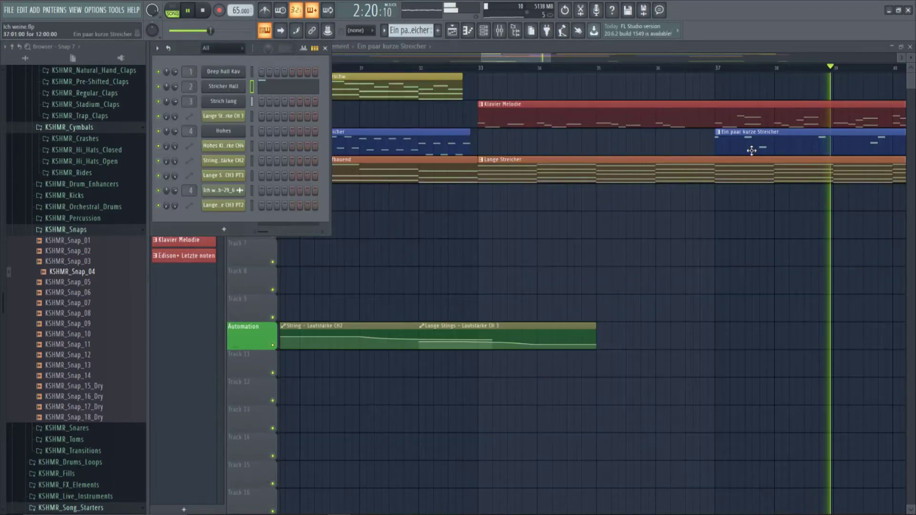
double_click(842, 113)
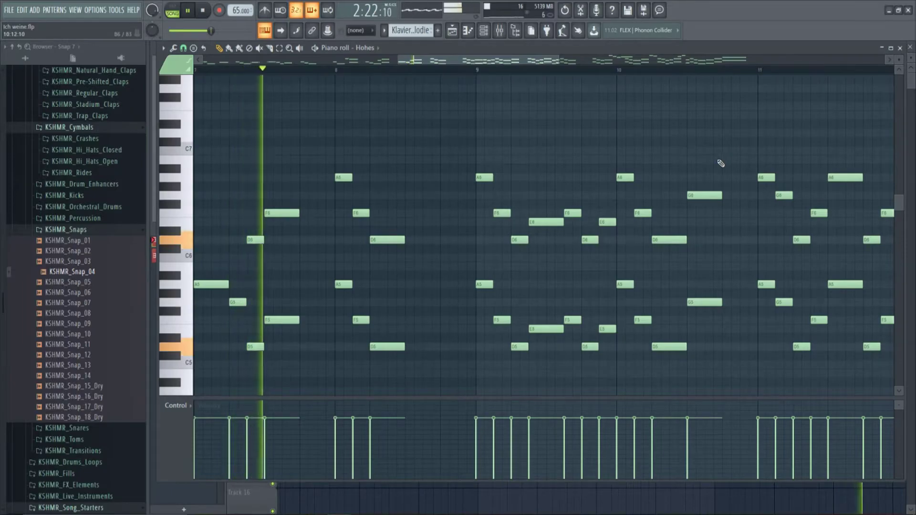
drag(380, 206, 169, 190)
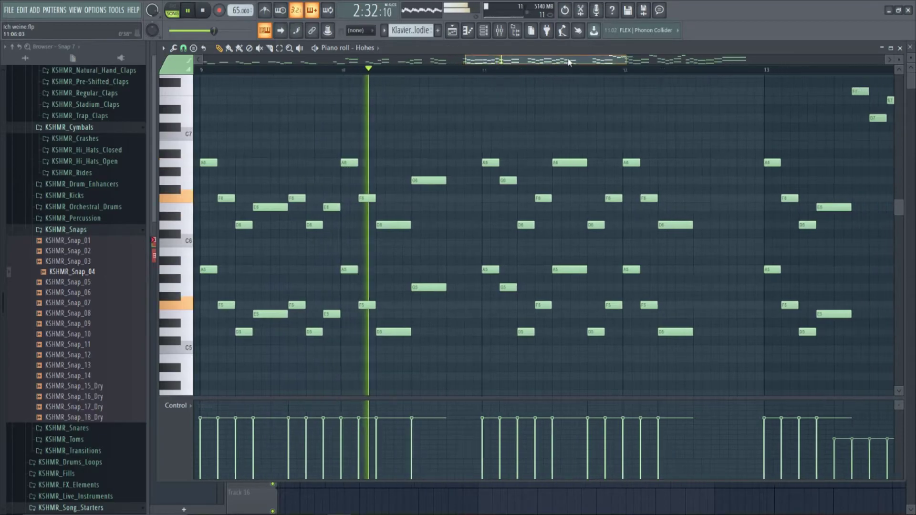
key(F5)
key(F6)
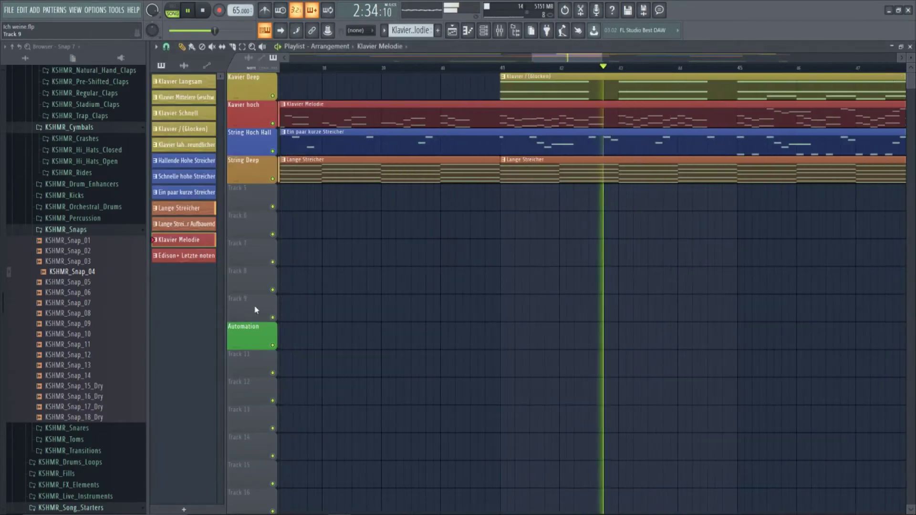
Review the held chords of the Klavier / (Glocken) clip around pattern bars 3 to 8.
double_click(517, 94)
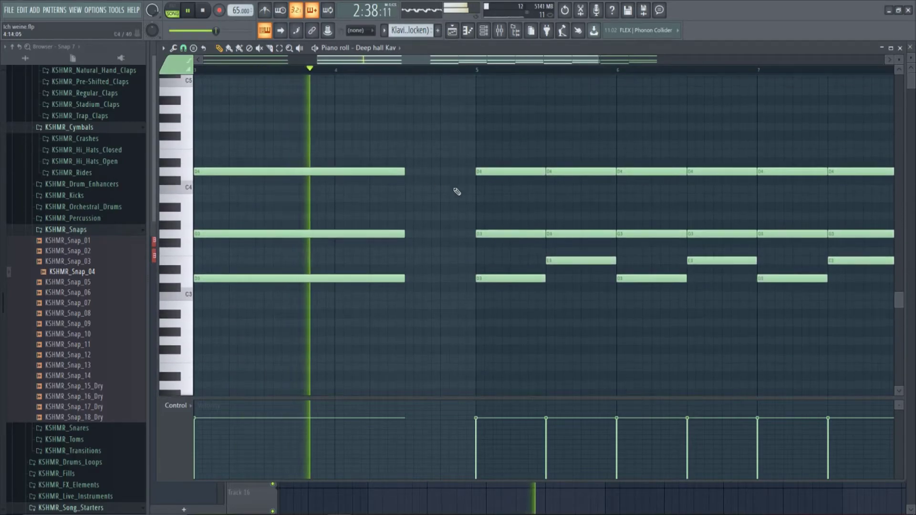
scroll(620, 320, up, 1)
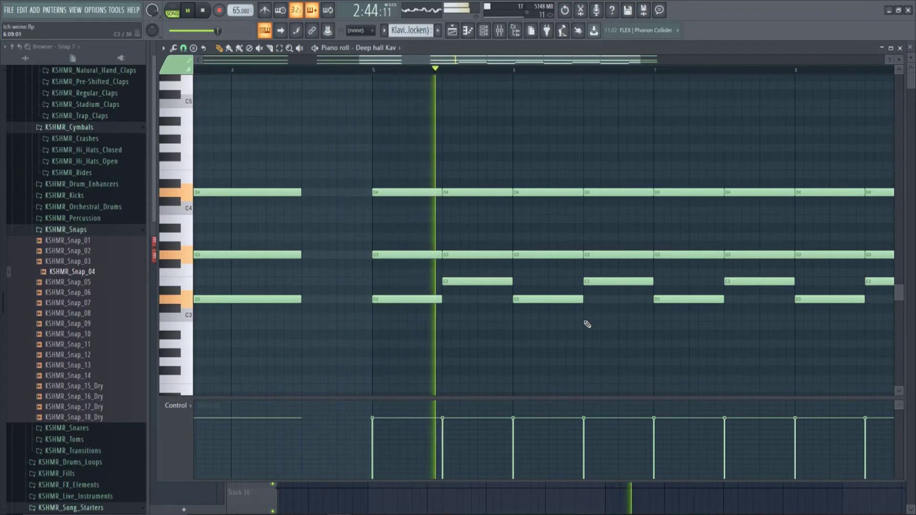
key(F7)
Inspect the closing notes of the Ein paar kurze Streicher clip around pattern bars 9 to 12 and return to the playlist.
double_click(653, 148)
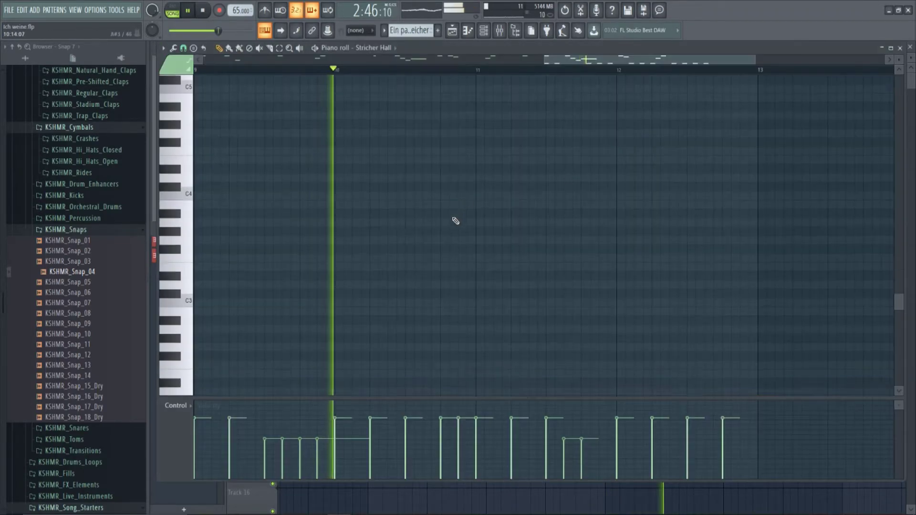
scroll(457, 217, up, 4)
drag(457, 217, 368, 244)
drag(585, 231, 496, 250)
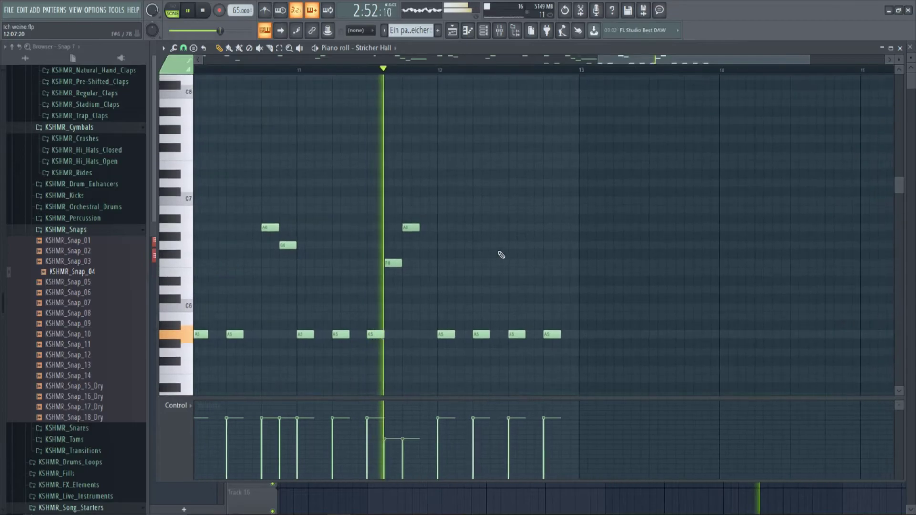
key(Escape)
key(F6)
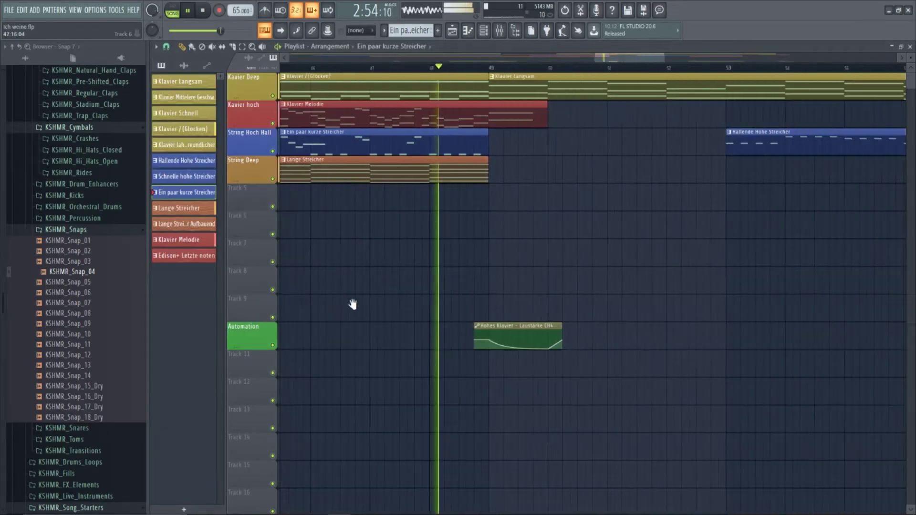
Review the final Klavier Melodie notes around pattern bars 15 to 17 and the Klavier Langsam chords in bars 2 to 6.
double_click(420, 117)
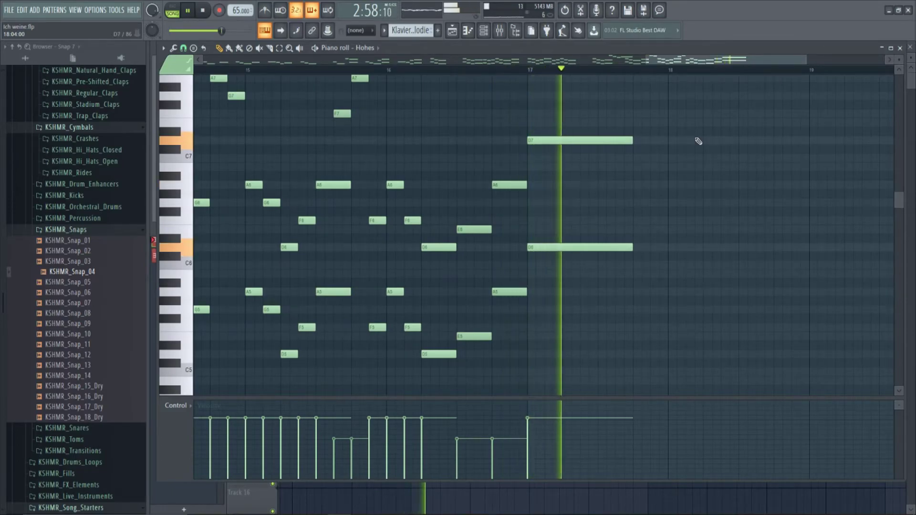
key(F7)
double_click(483, 90)
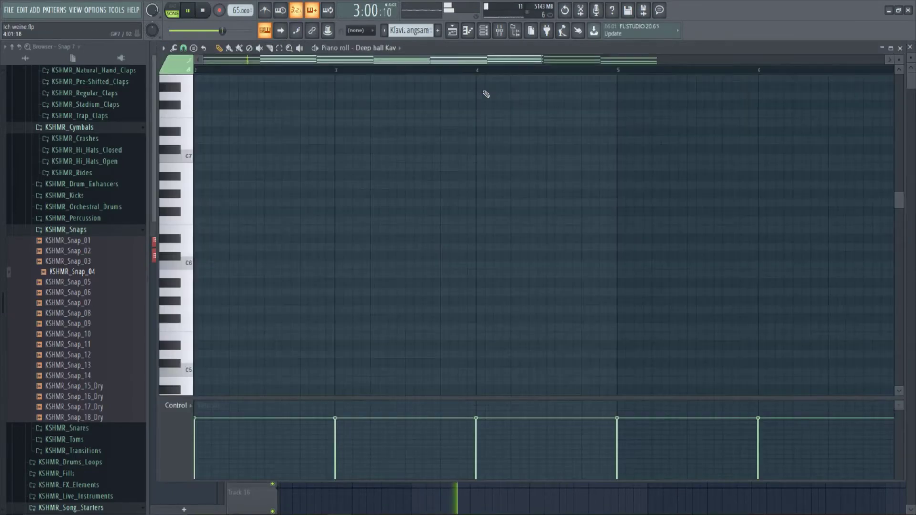
scroll(479, 101, down, 6)
scroll(478, 105, up, 2)
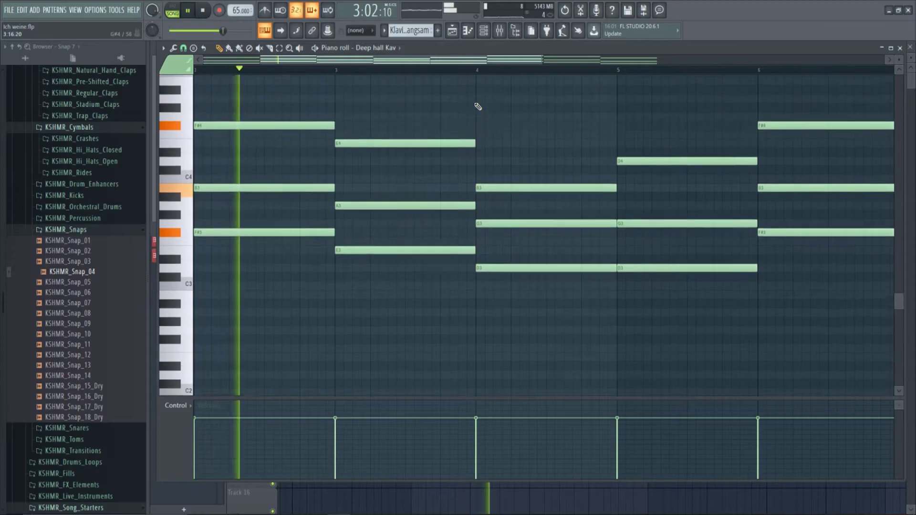
key(F7)
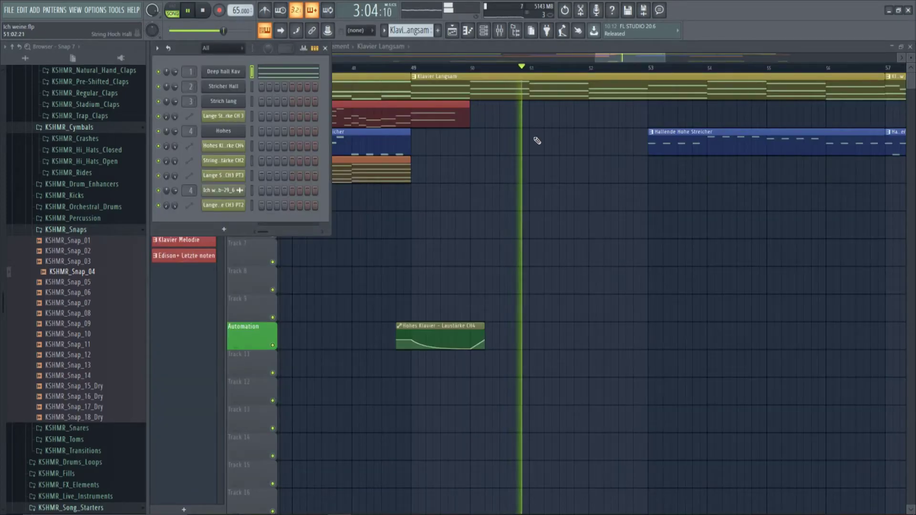
Check the instrument presets of the Strich lang and Hohes channels.
click(236, 102)
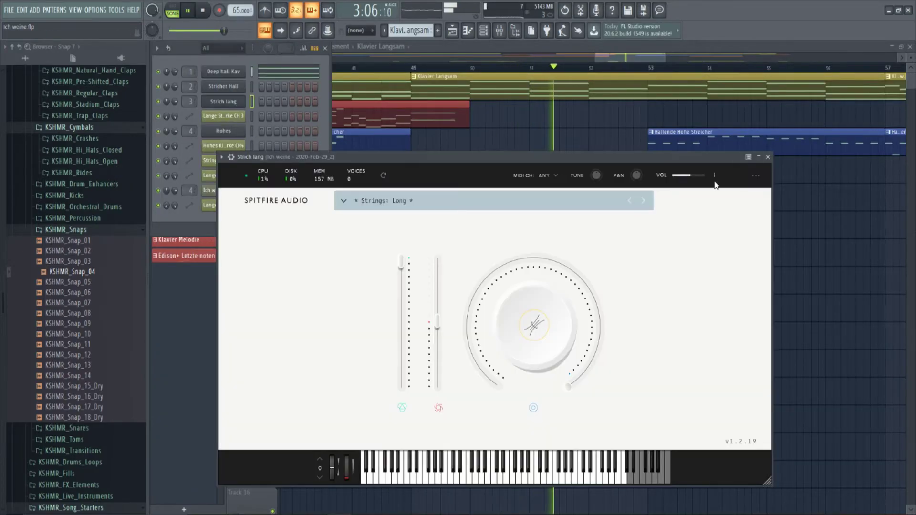
click(767, 157)
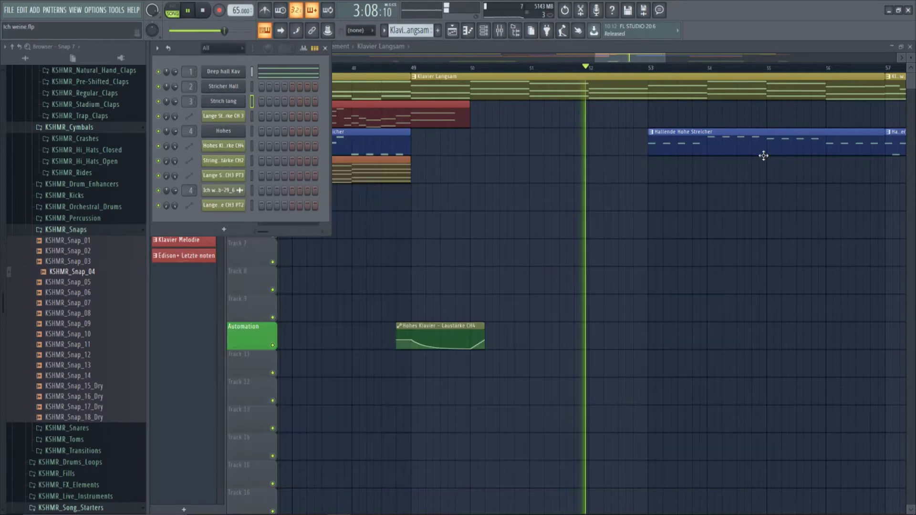
click(227, 133)
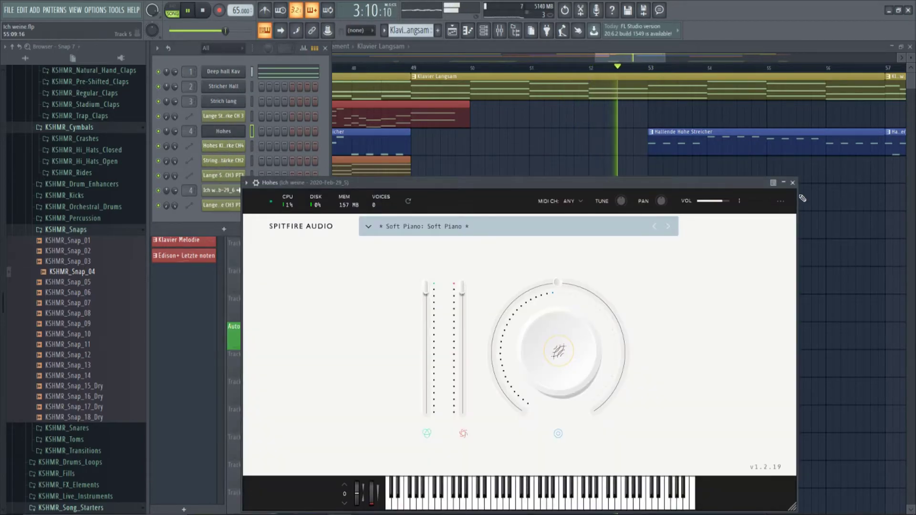
click(793, 182)
Inspect the repeated notes of the Hallende Hohe Streicher clip around pattern bars 13 to 17.
click(651, 132)
scroll(653, 161, up, 8)
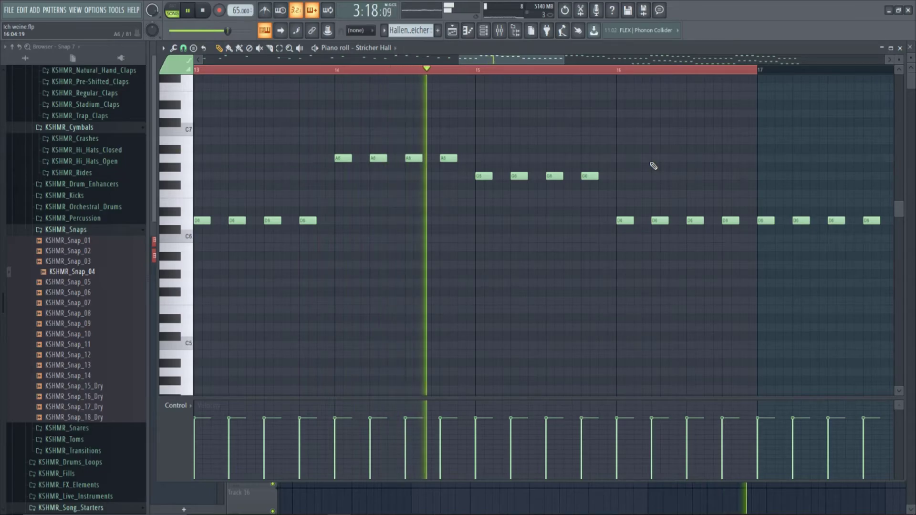
key(F5)
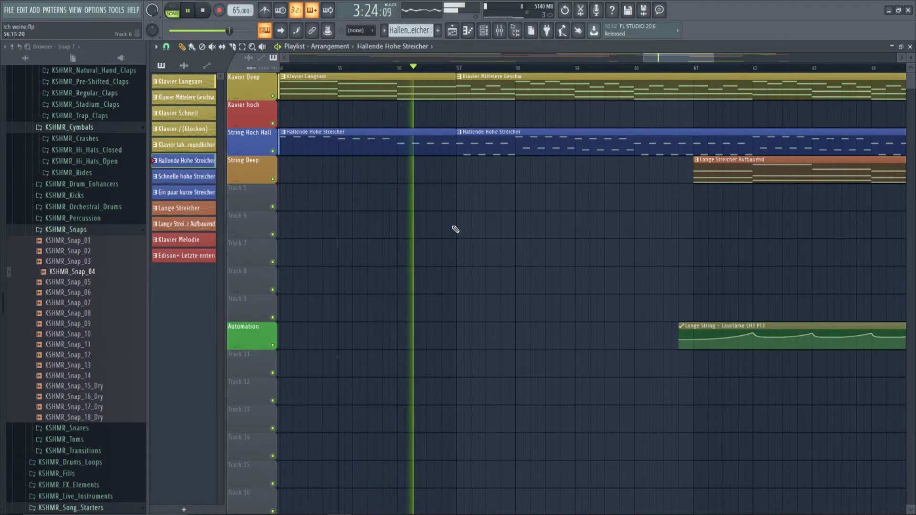
Look at the Klavier Mittelere Geschw. clip starting at bar 57 and the Hallende Hohe Streicher notes around pattern bars 22 to 26.
double_click(473, 97)
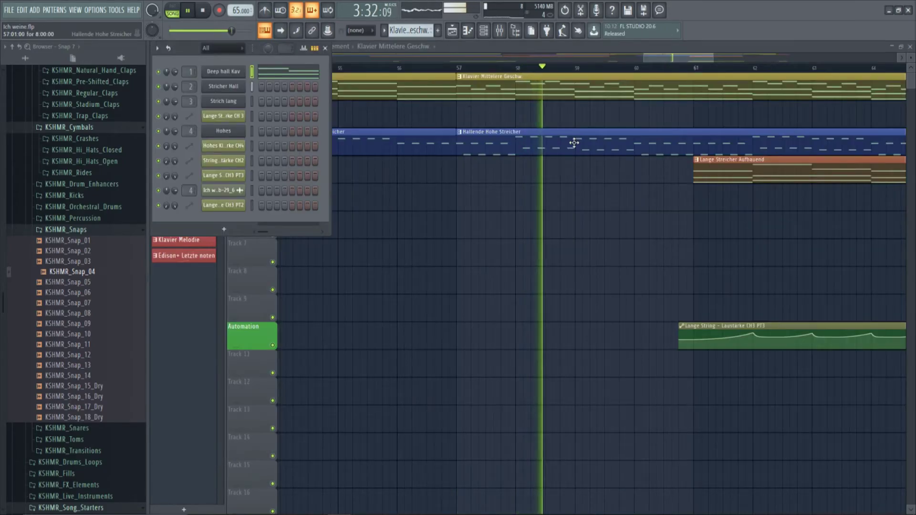
double_click(574, 143)
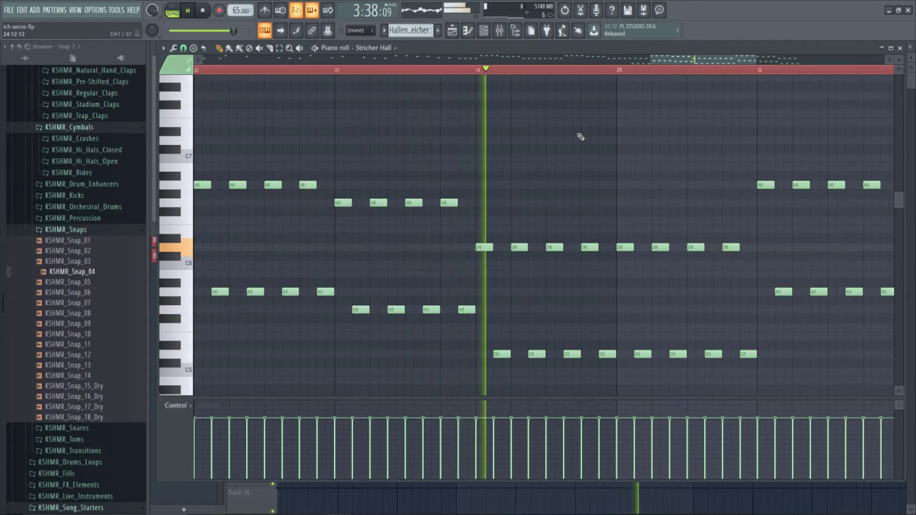
key(F5)
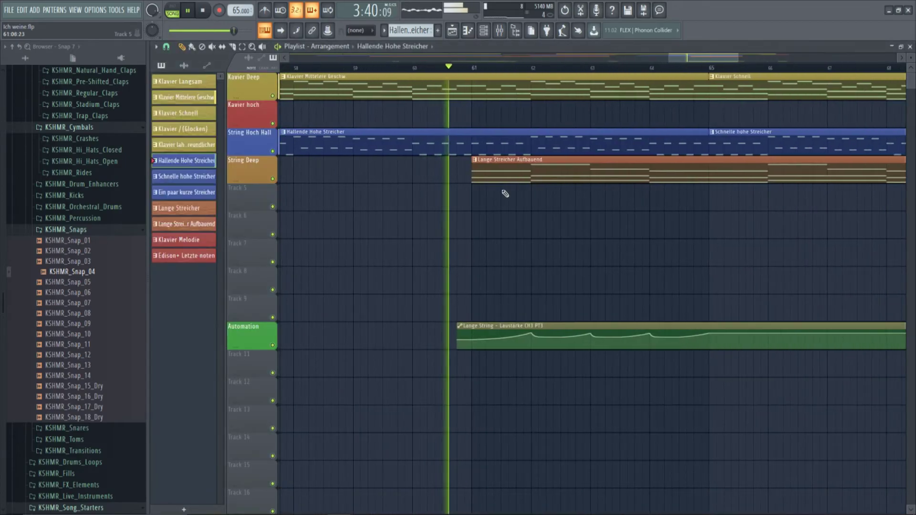
Review the long chords of the Lange Streicher Aufbauend clip around pattern bars 5 to 9 and return to the playlist.
drag(459, 214, 360, 245)
double_click(381, 170)
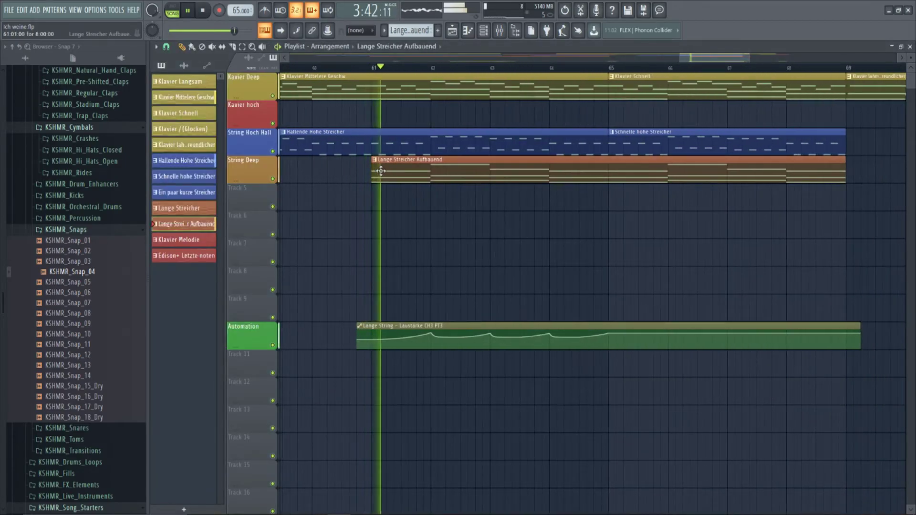
scroll(384, 174, down, 12)
scroll(386, 177, up, 3)
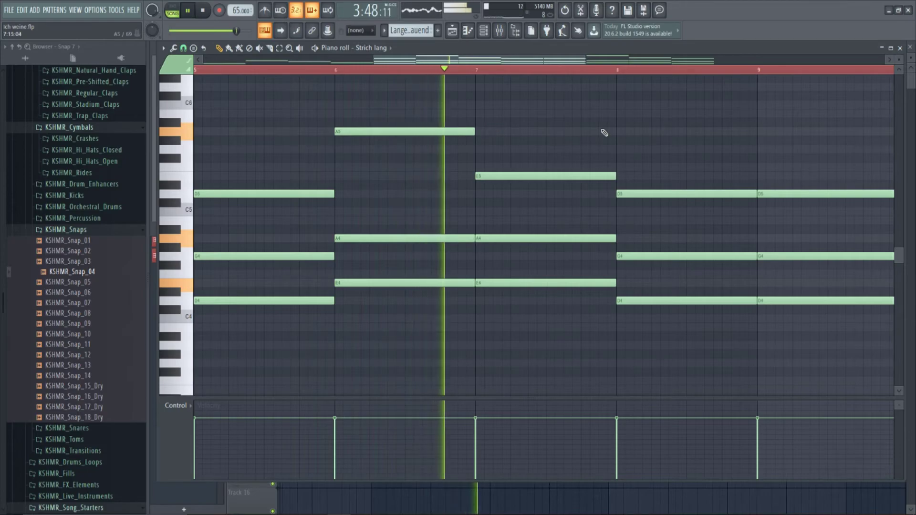
key(Escape)
key(F6)
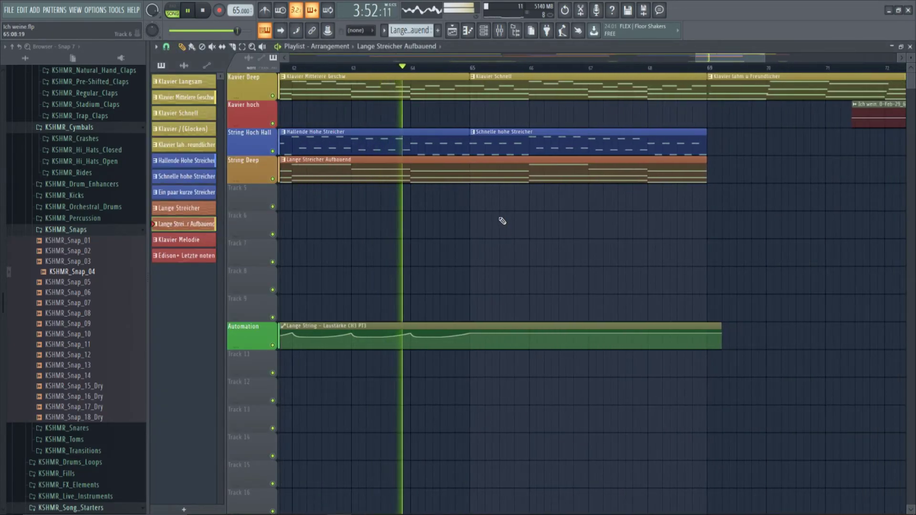
Review the fast piano notes of the Klavier Schnell clip in pattern bars 1 to 5.
double_click(480, 94)
scroll(241, 231, down, 3)
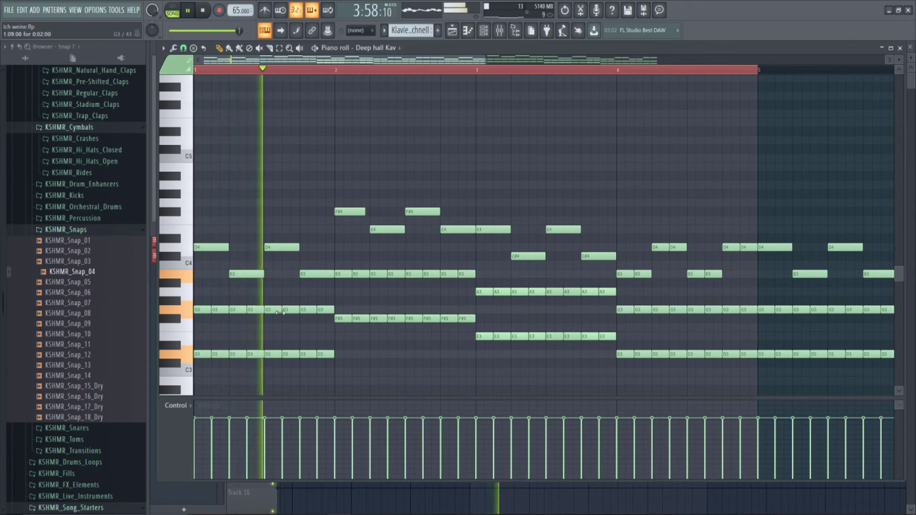
key(F7)
Inspect the doubled high and low notes of the Schnelle hohe Streicher clip around pattern bars 2 to 6.
click(535, 179)
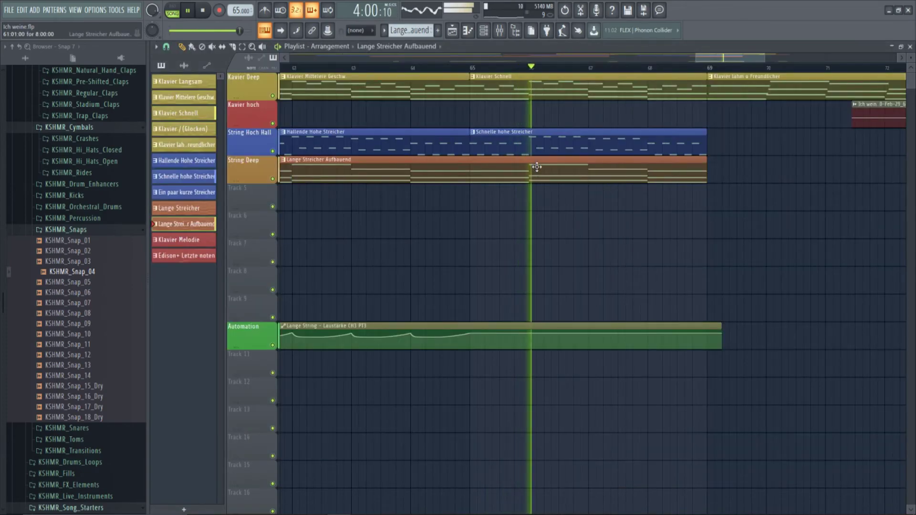
double_click(541, 142)
scroll(283, 191, up, 4)
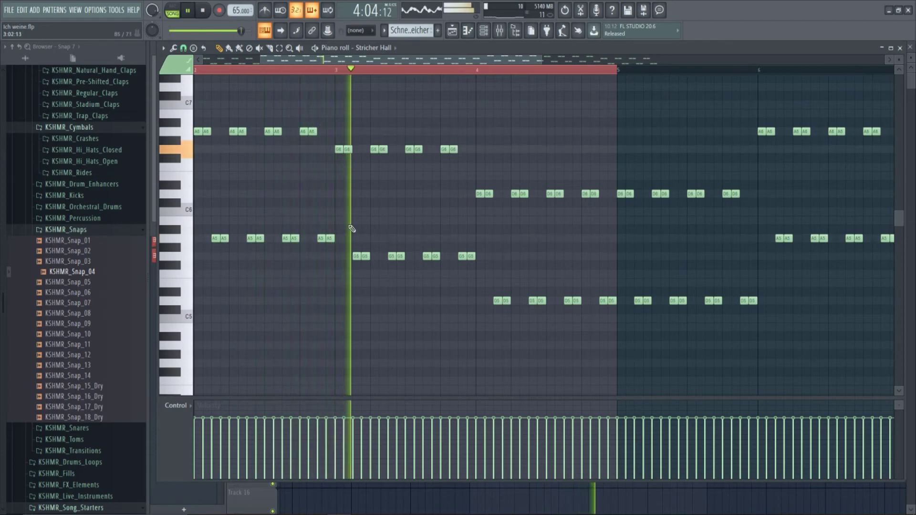
key(F7)
Review the staggered chords of the Klavier lahm u Freundlicher clip in pattern bars 1 to 5 and return to the playlist.
drag(640, 256, 424, 205)
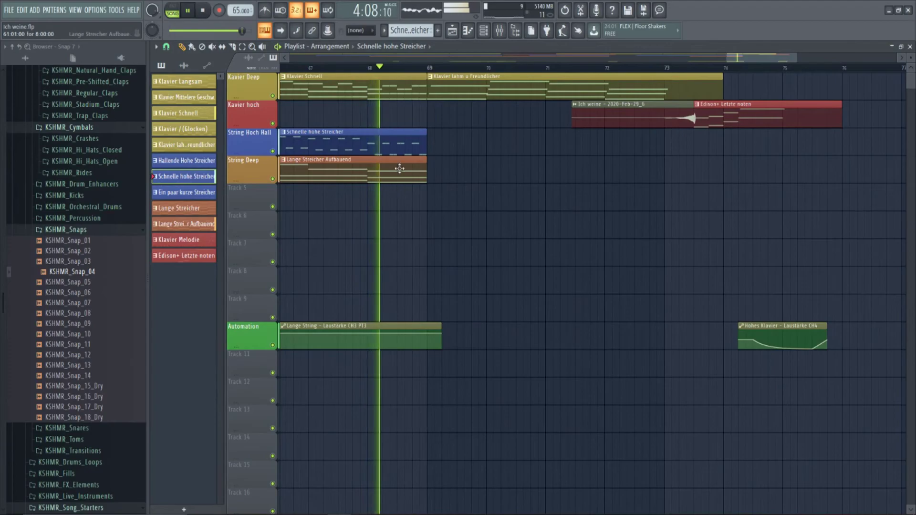
double_click(440, 91)
scroll(305, 286, down, 4)
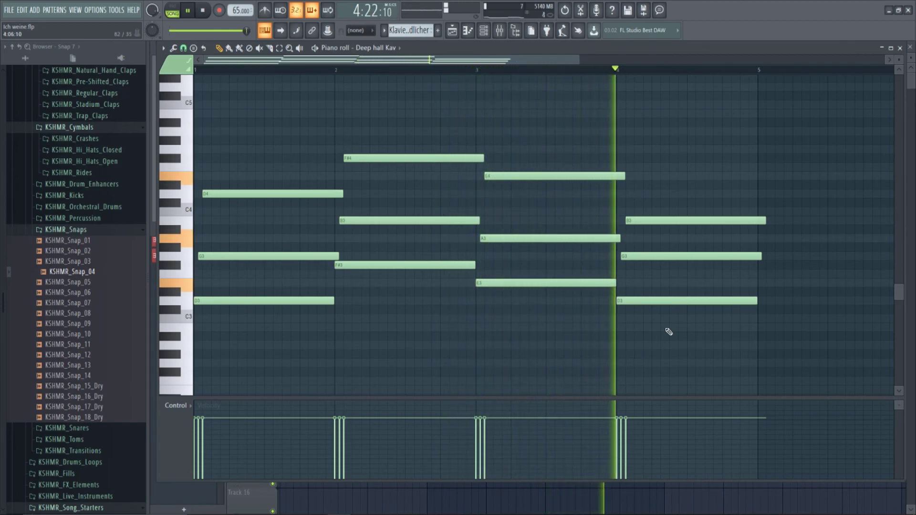
key(F7)
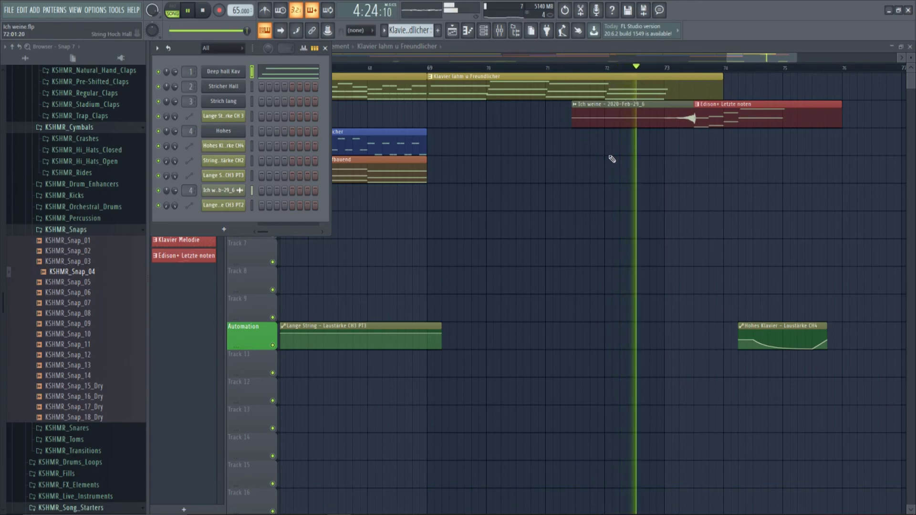